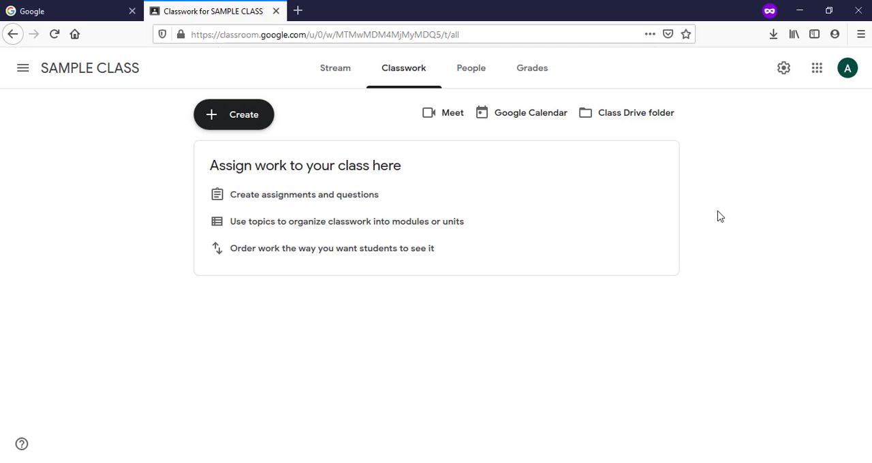
# Step: Create a new assignment in the SAMPLE CLASS classwork and title it "Assignment 01"
pyautogui.click(453, 72)
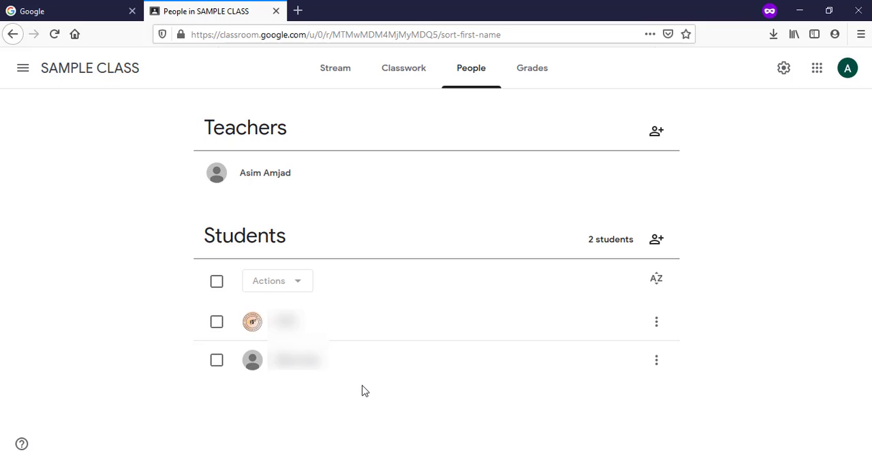
pyautogui.click(402, 80)
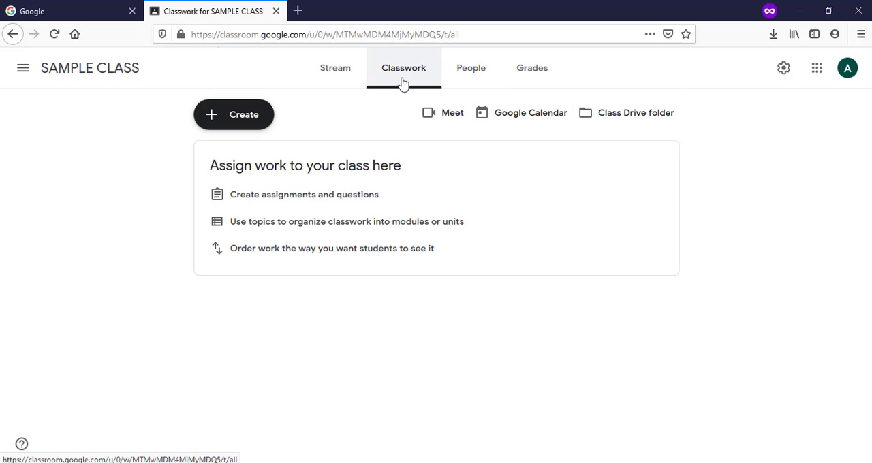
pyautogui.click(255, 126)
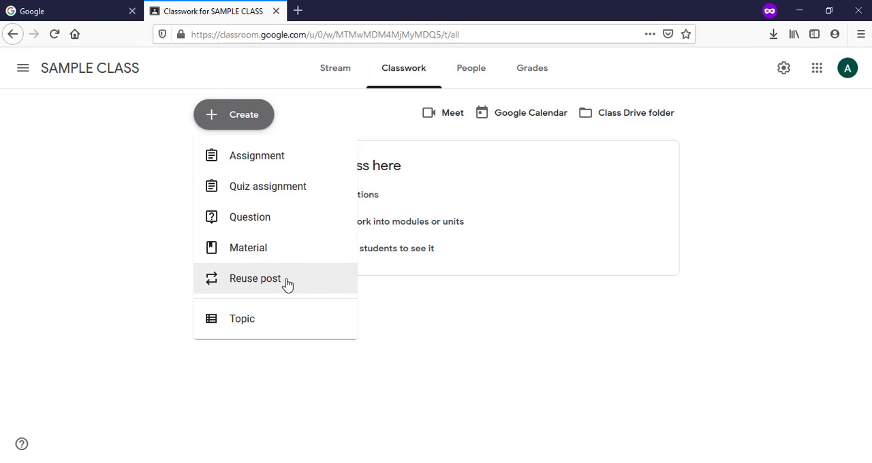
pyautogui.click(312, 165)
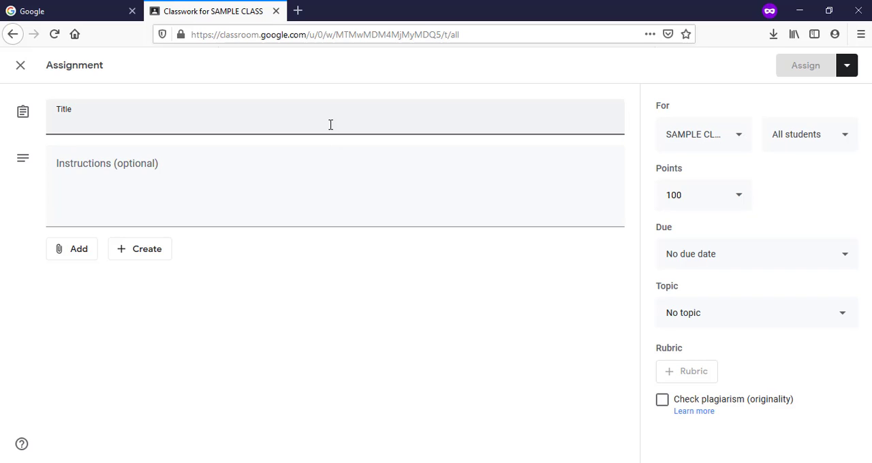
pyautogui.write('Assig')
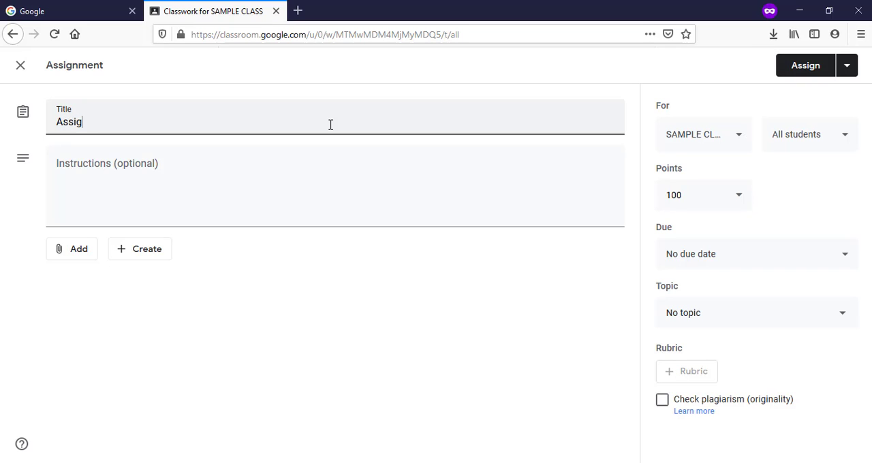
pyautogui.write('nment 01')
# Step: Enter the assignment instructions "YOUR WORK SHOULD BE YOUR OWN."
pyautogui.click(293, 170)
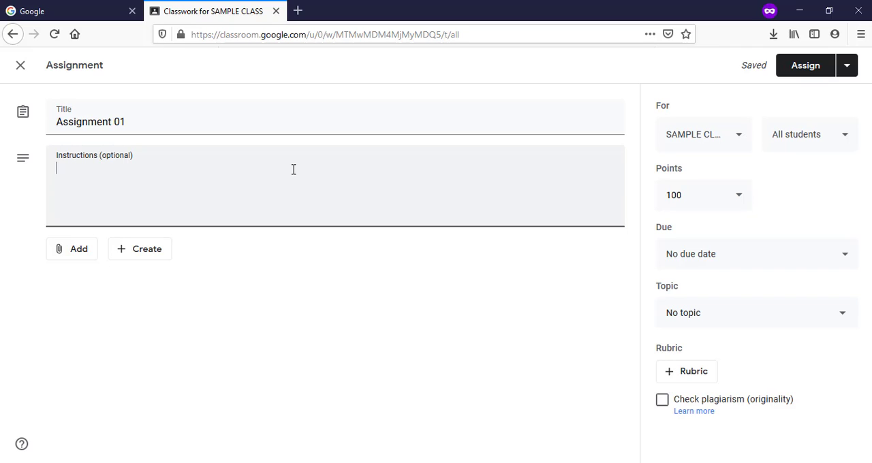
pyautogui.write('YOUR WO')
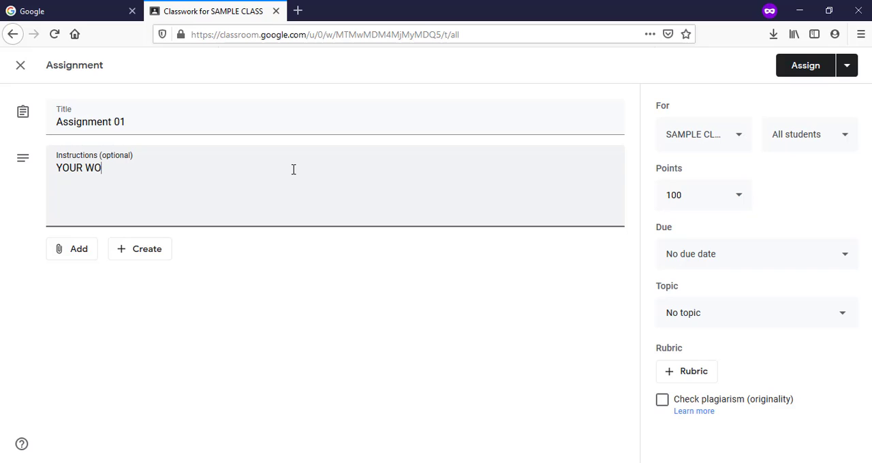
pyautogui.write('RK SHOULD BE YOUR OWN.')
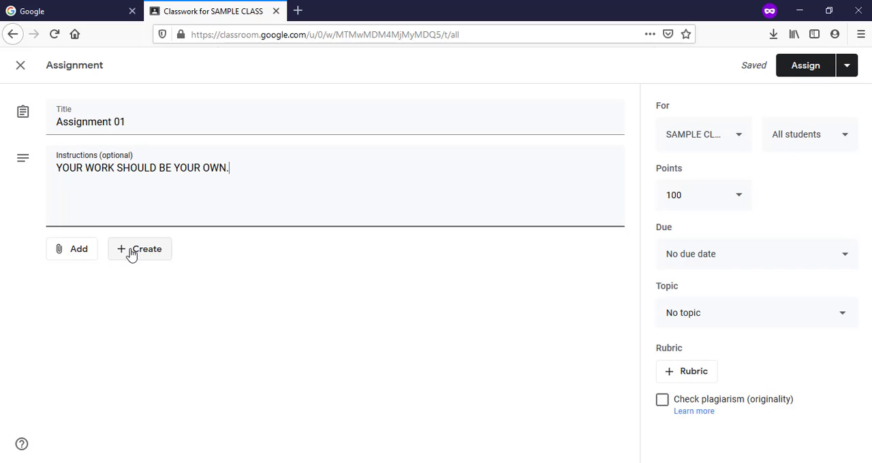
# Step: Attach the file Assignment 02 Drafting Equipments.docx from the GOOGLE CLASSROM desktop folder to the assignment
pyautogui.click(82, 258)
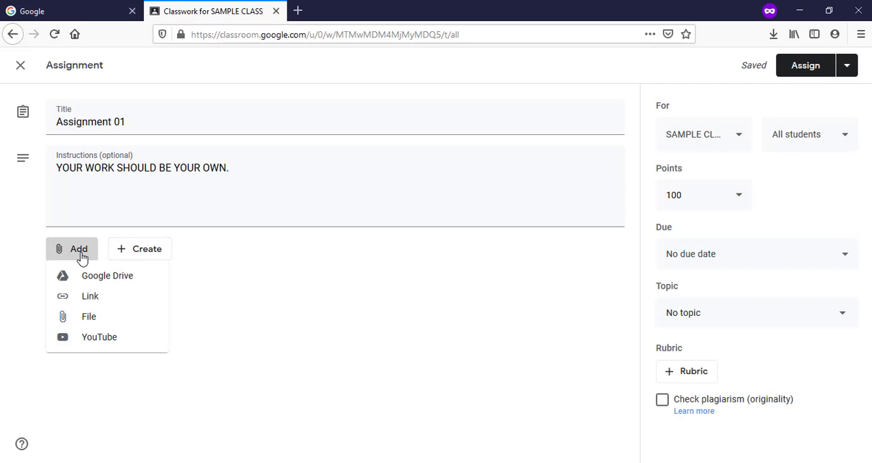
pyautogui.click(117, 319)
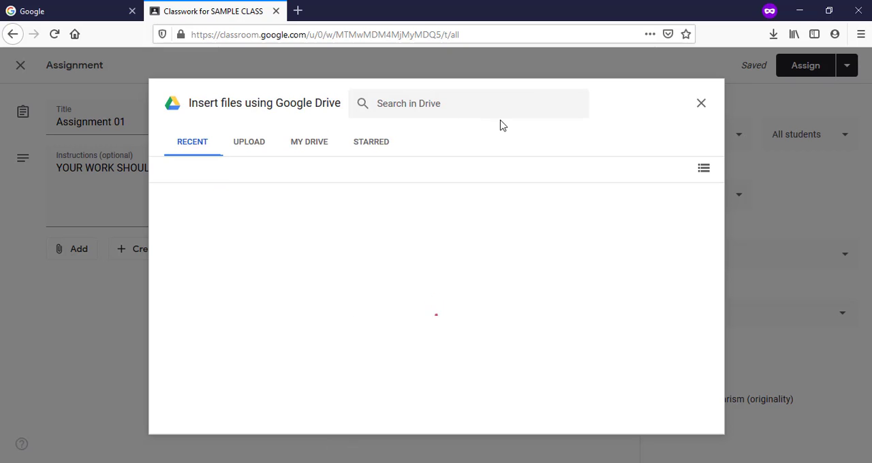
pyautogui.click(259, 144)
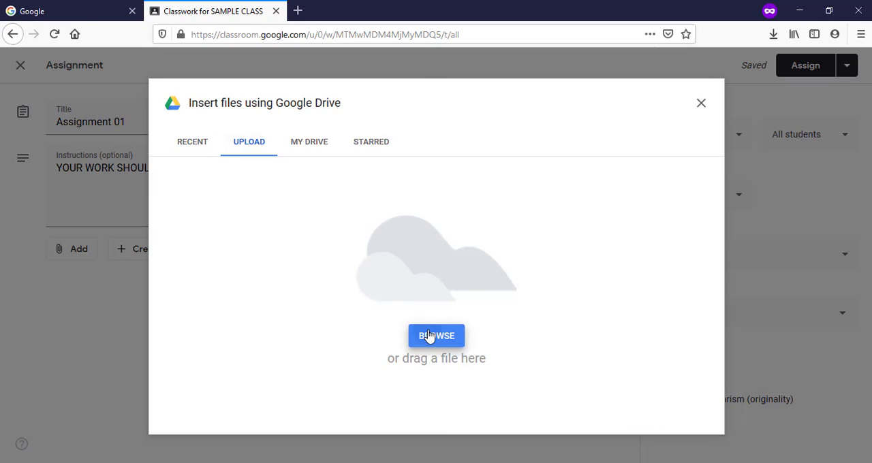
pyautogui.click(430, 336)
pyautogui.click(171, 104)
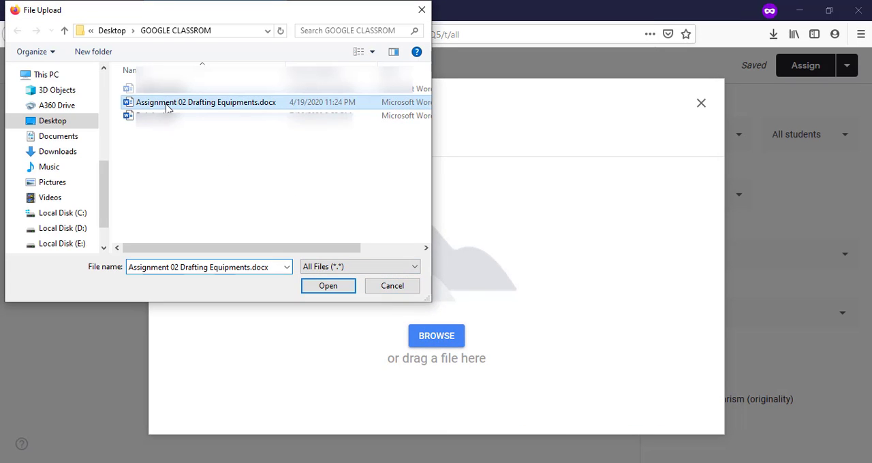
pyautogui.click(313, 286)
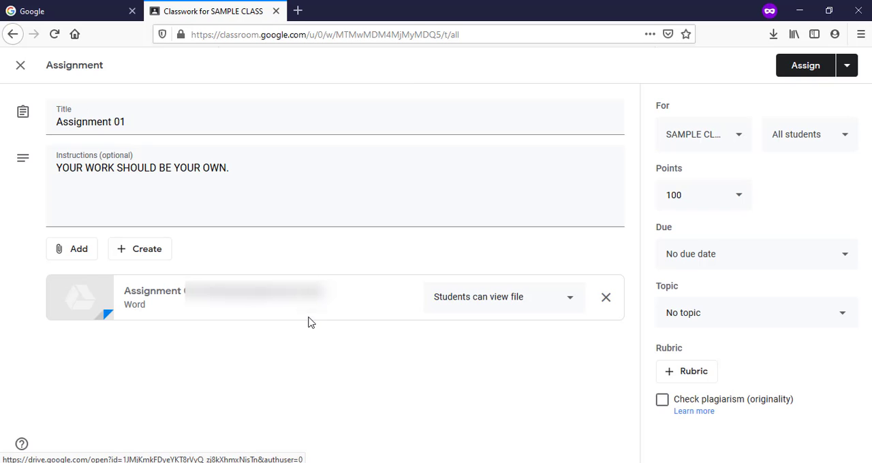
# Step: Set the attached Word file's student access to "Make a copy for each student"
pyautogui.click(549, 302)
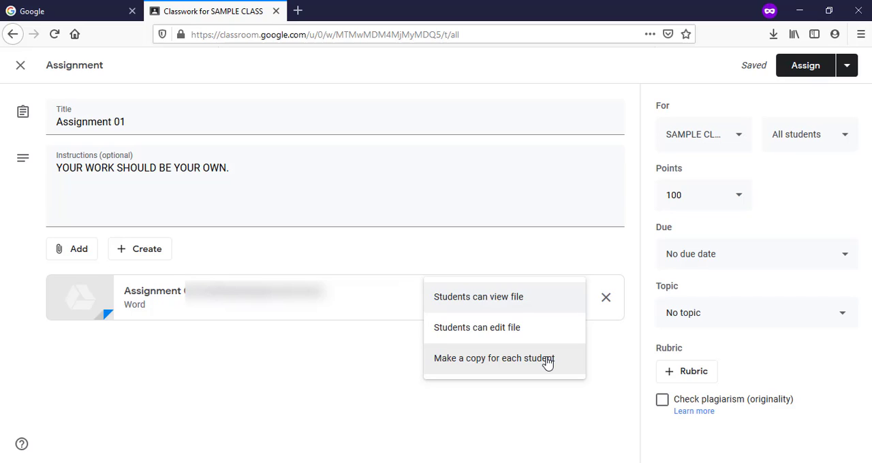
pyautogui.click(499, 366)
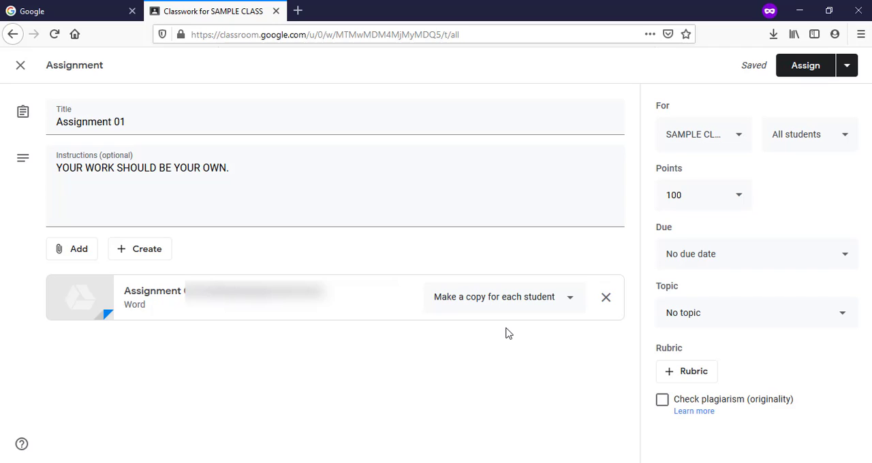
pyautogui.click(540, 305)
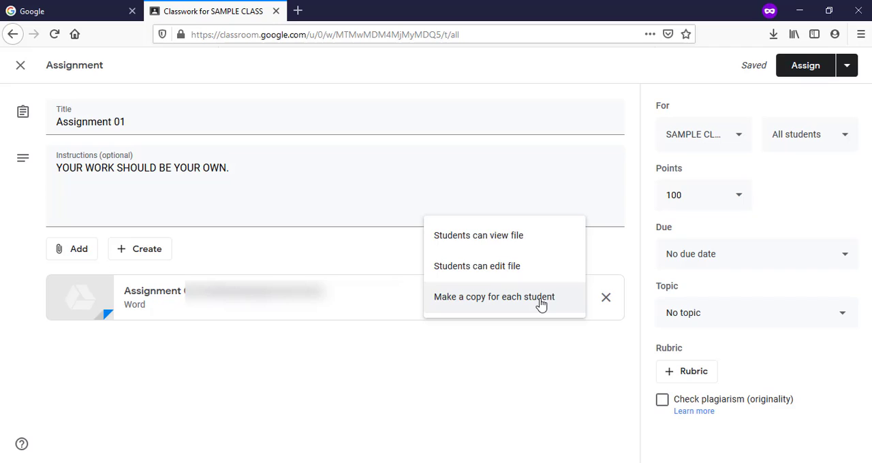
pyautogui.click(518, 236)
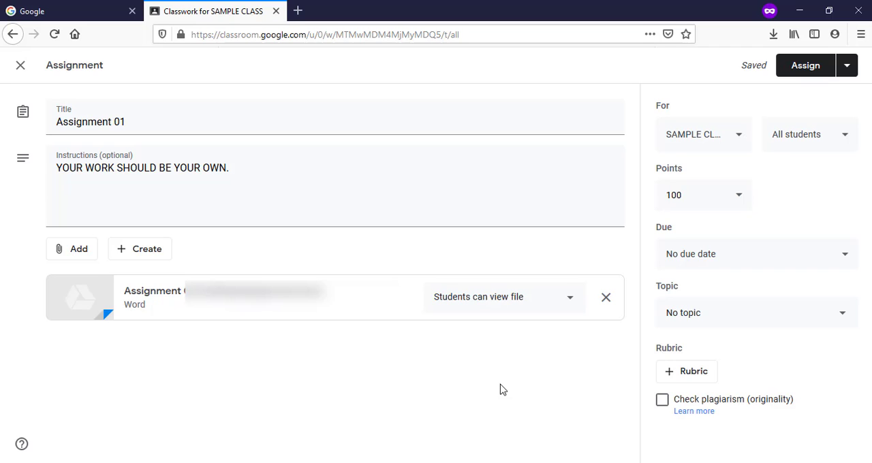
pyautogui.click(530, 306)
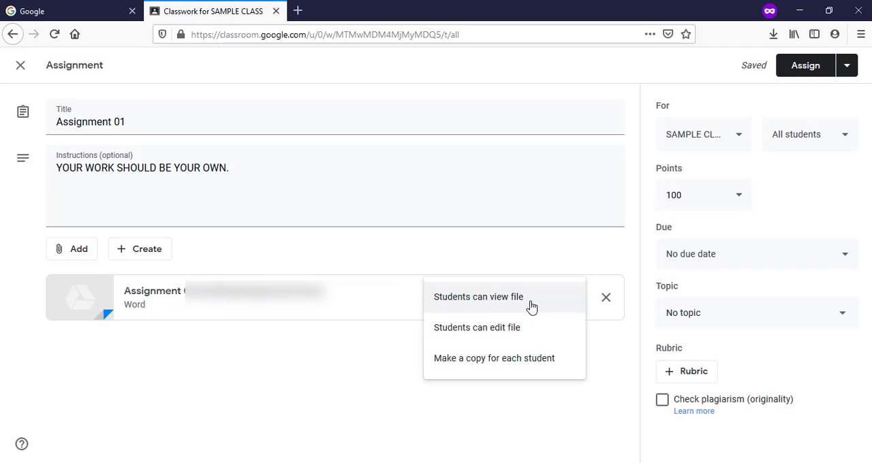
pyautogui.click(512, 361)
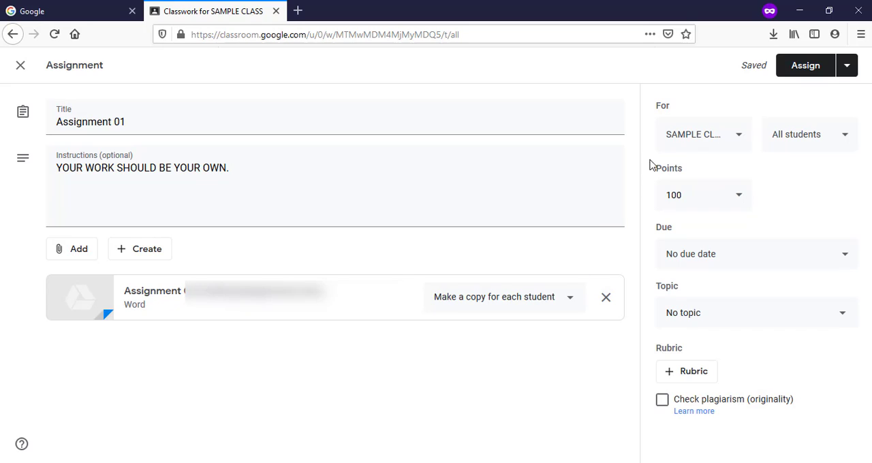
# Step: Check the class choices, exclude one student from the assignment's recipients and reselect All students
pyautogui.click(735, 138)
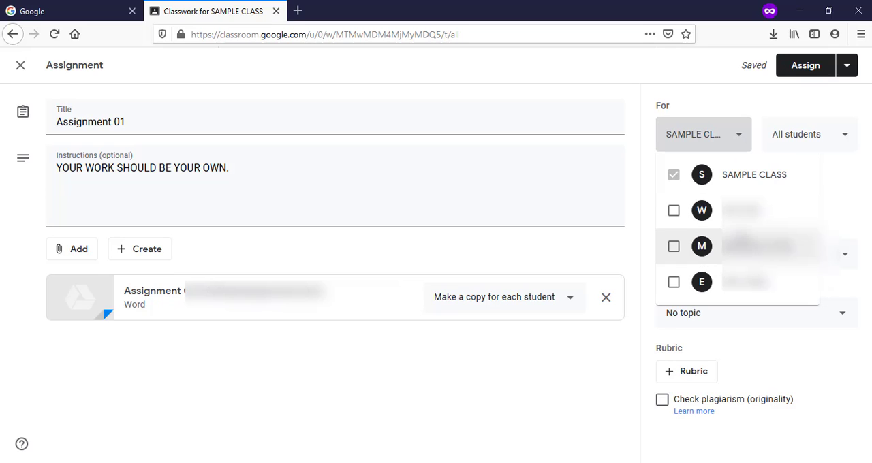
pyautogui.click(730, 147)
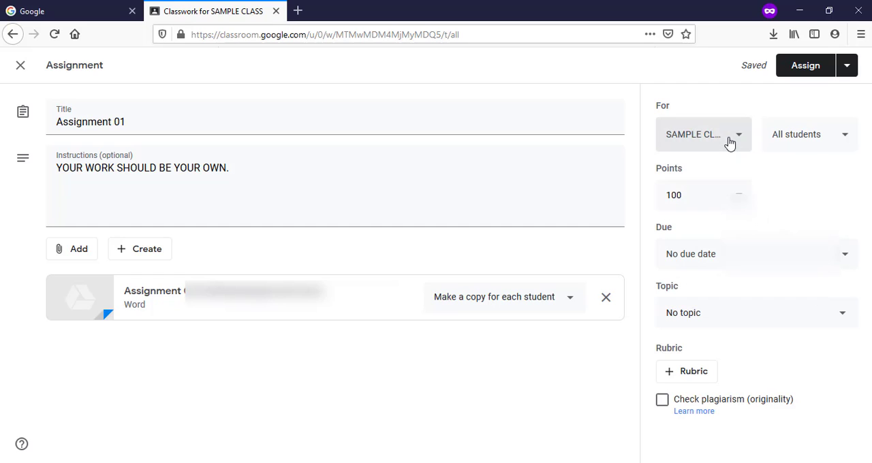
pyautogui.click(837, 138)
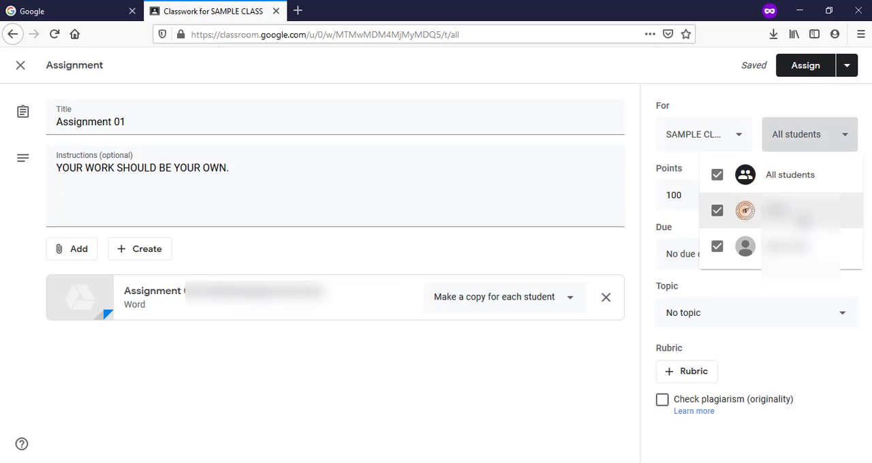
pyautogui.click(726, 222)
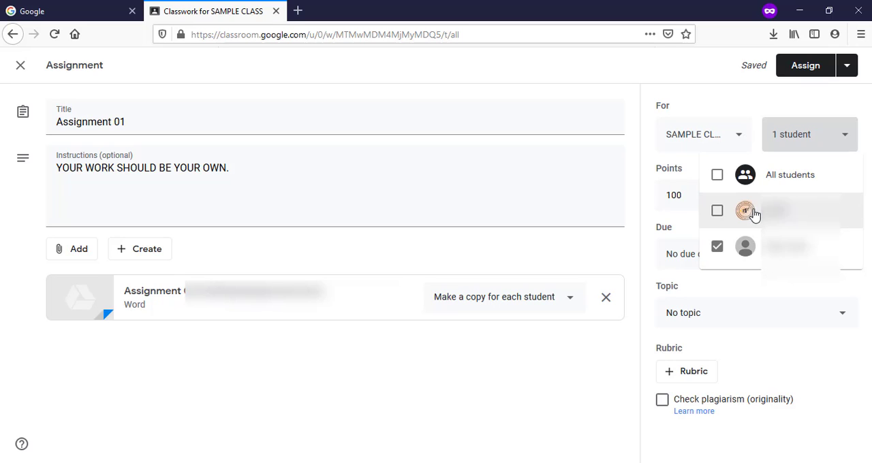
pyautogui.click(786, 181)
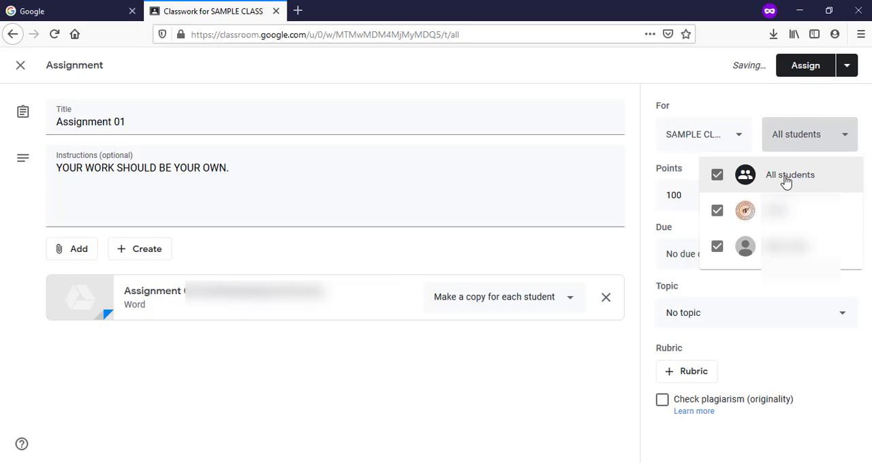
# Step: Set the assignment's points to 10
pyautogui.click(685, 199)
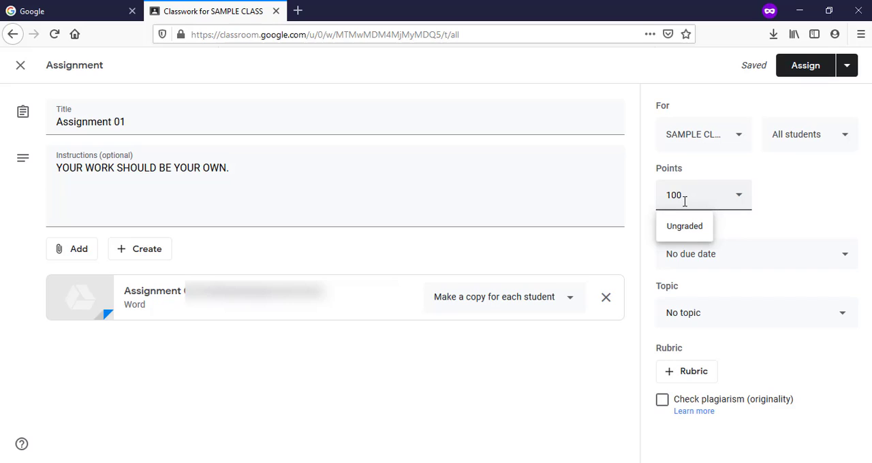
pyautogui.moveTo(685, 201); pyautogui.dragTo(666, 201)
pyautogui.write('10')
pyautogui.press('Tab')
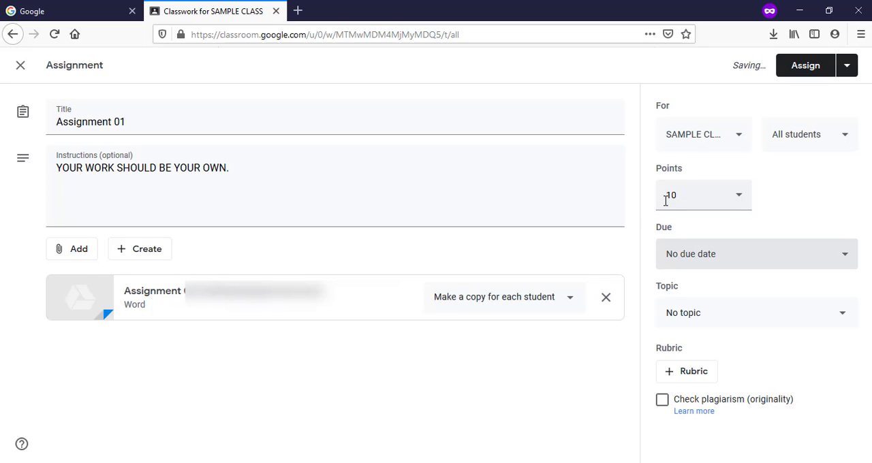
# Step: Set the assignment's due date to Jul 29, 2020
pyautogui.click(727, 255)
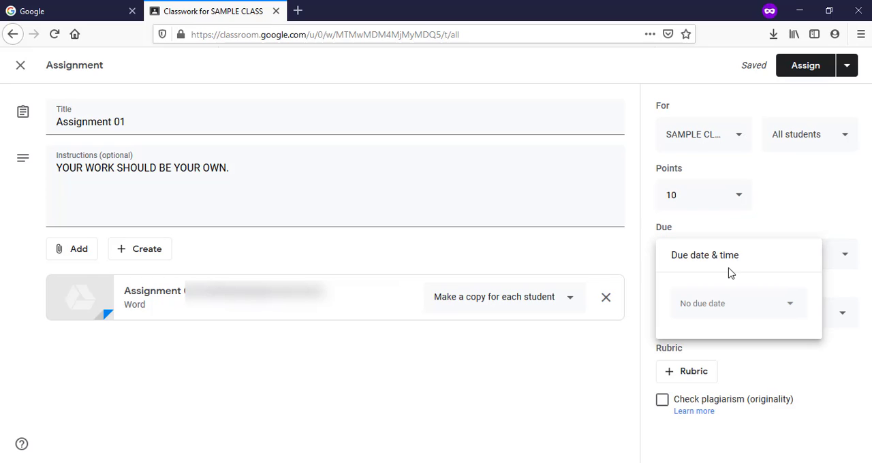
pyautogui.click(726, 303)
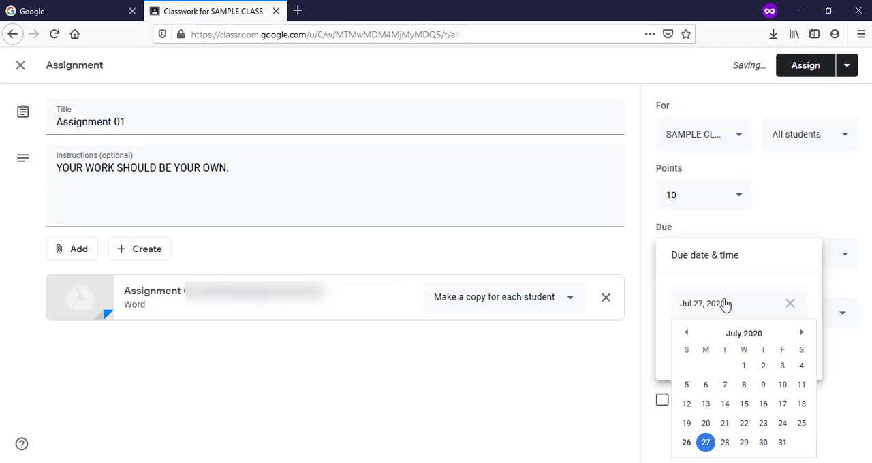
pyautogui.click(744, 443)
pyautogui.click(725, 347)
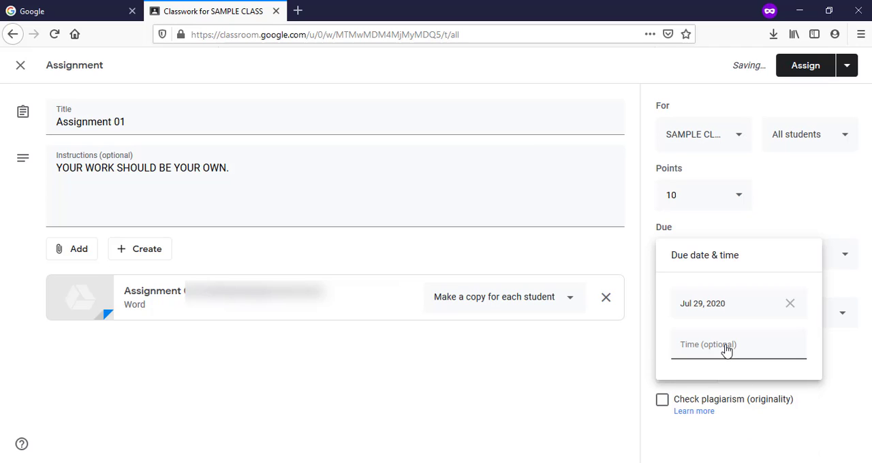
pyautogui.click(785, 347)
pyautogui.click(842, 351)
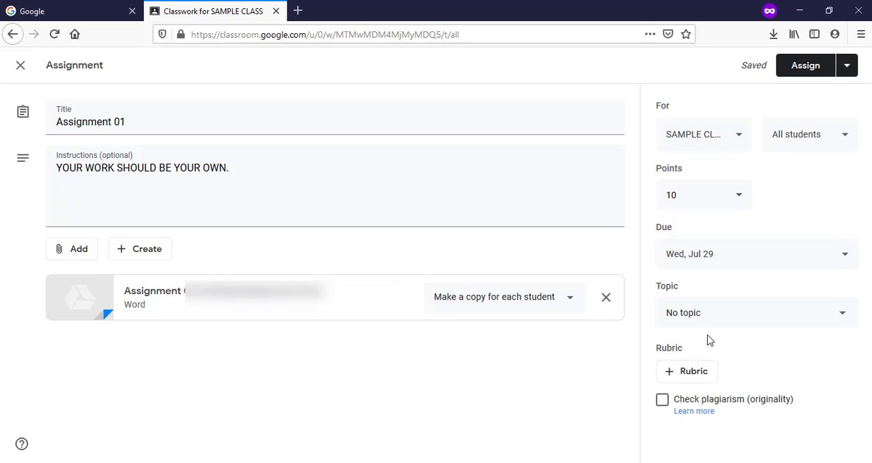
# Step: Add a due time of 8:59 PM to the assignment's due date
pyautogui.click(736, 255)
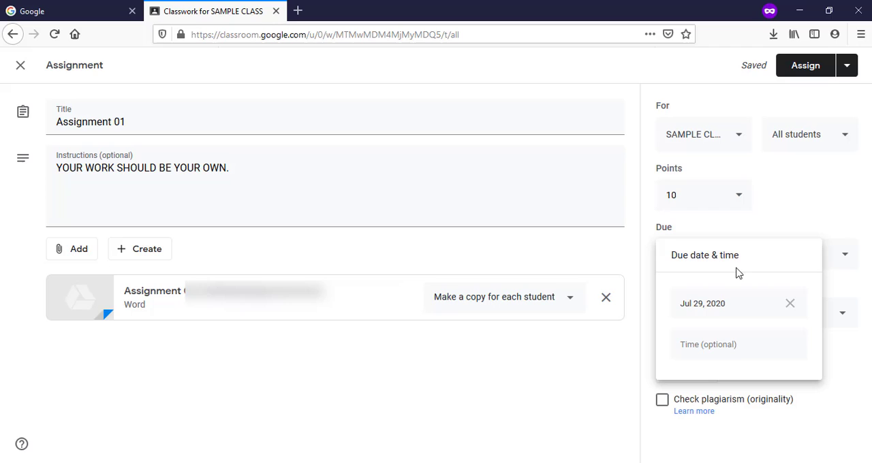
pyautogui.click(732, 350)
pyautogui.click(687, 361)
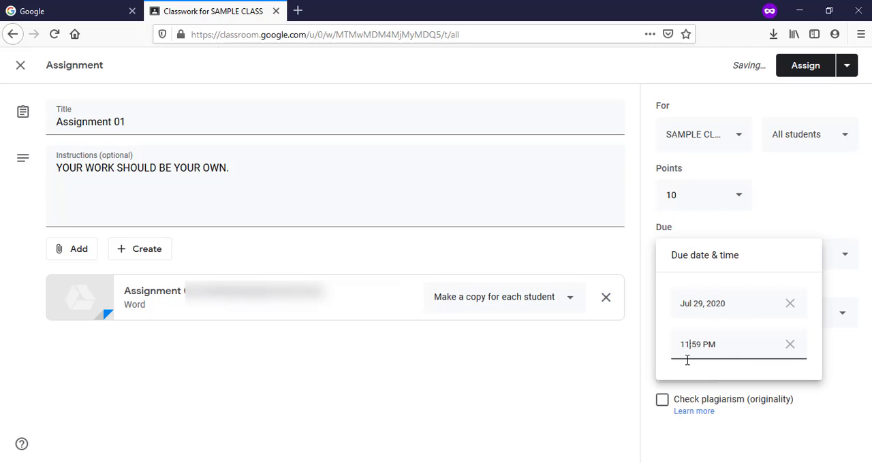
pyautogui.press('BackSpace')
pyautogui.press('BackSpace')
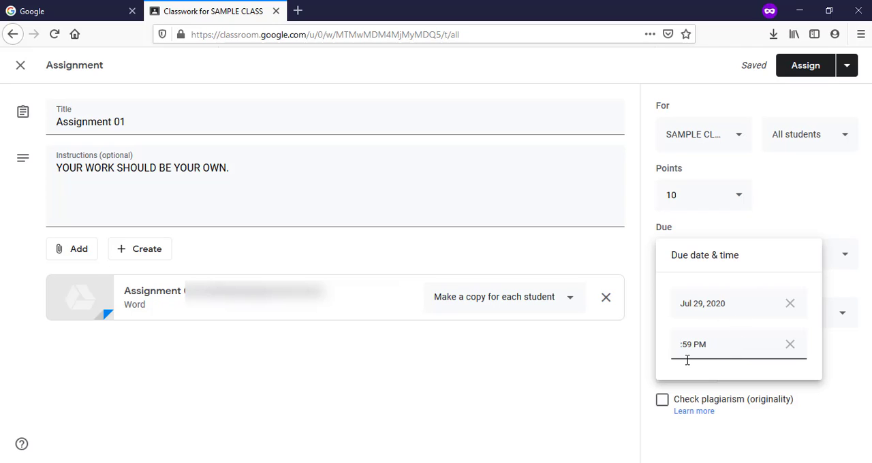
pyautogui.write('8')
pyautogui.click(836, 353)
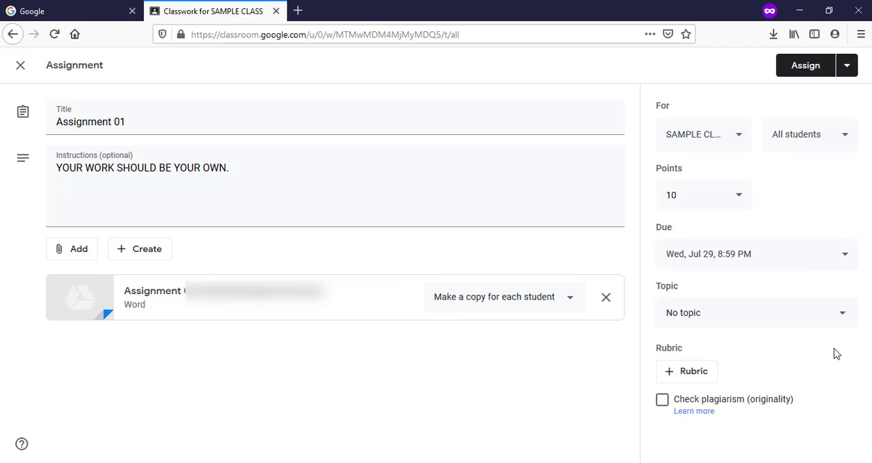
# Step: Create a new topic named THEORY for the assignment
pyautogui.click(753, 313)
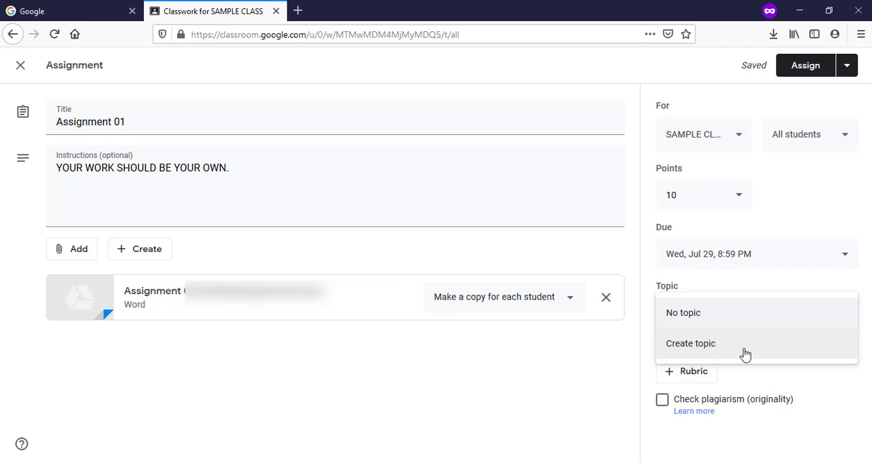
pyautogui.click(745, 354)
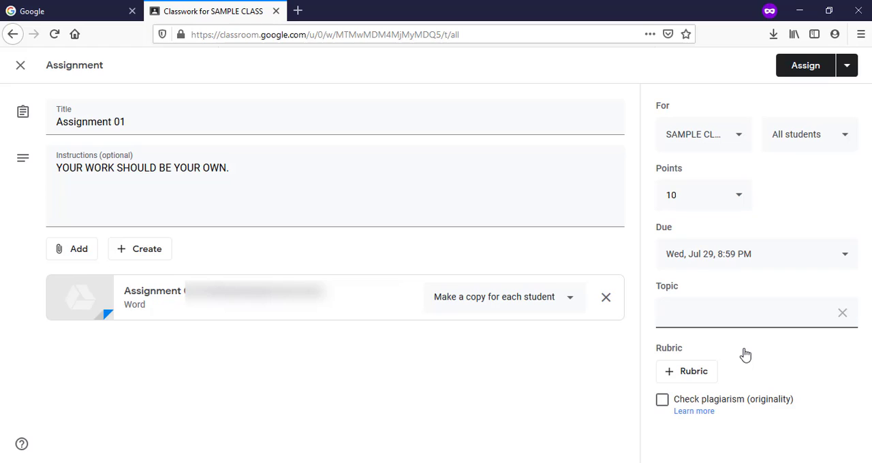
pyautogui.write('THEORY')
pyautogui.click(746, 354)
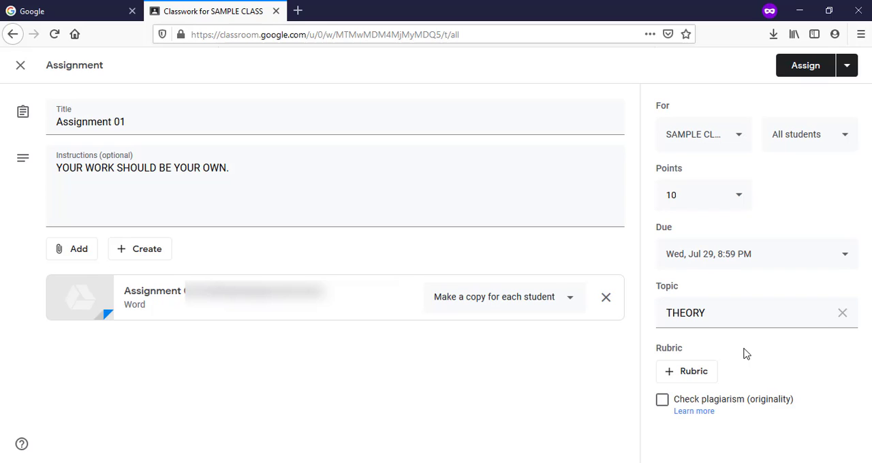
# Step: Create a rubric with the criterion Timeline, described as "Student has followed all the timelines provided by instructor."
pyautogui.click(689, 376)
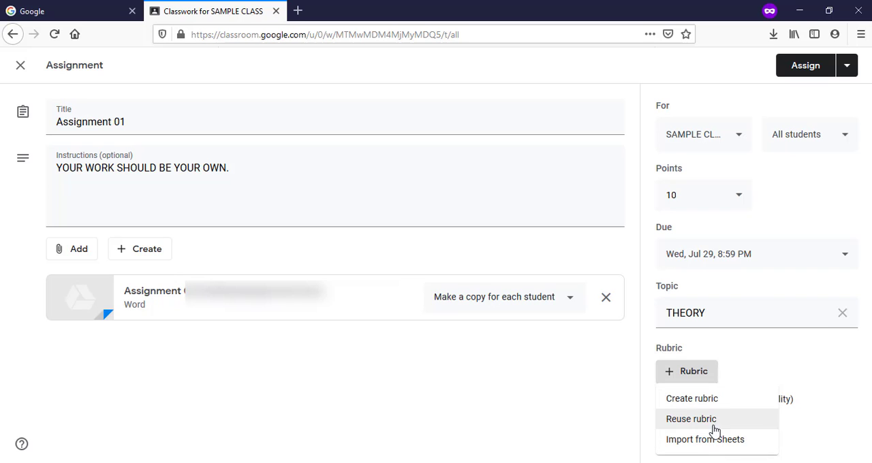
pyautogui.click(664, 401)
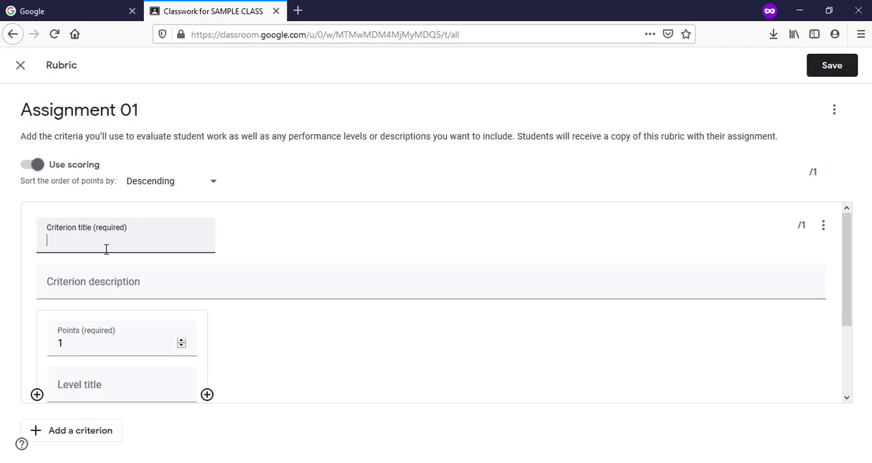
pyautogui.write('Timeline')
pyautogui.click(75, 289)
pyautogui.hotkey('ctrl', 'v')
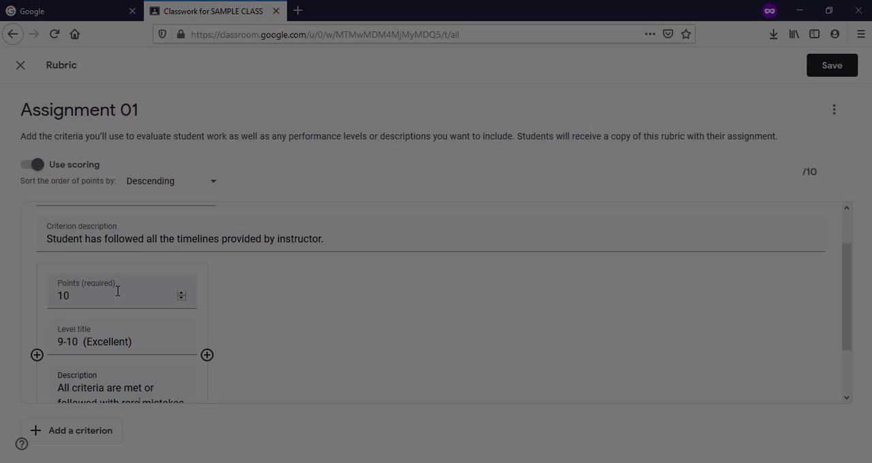
# Step: Set the first level to 10 points, titled "9-10 (Excellent)", with the description "All criteria are met or followed with rare mistakes"
pyautogui.scroll(-2, 117, 292)
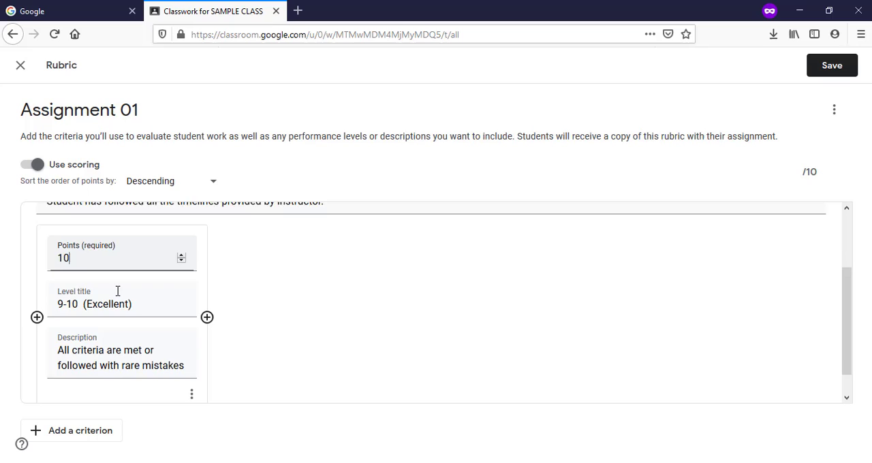
pyautogui.click(126, 251)
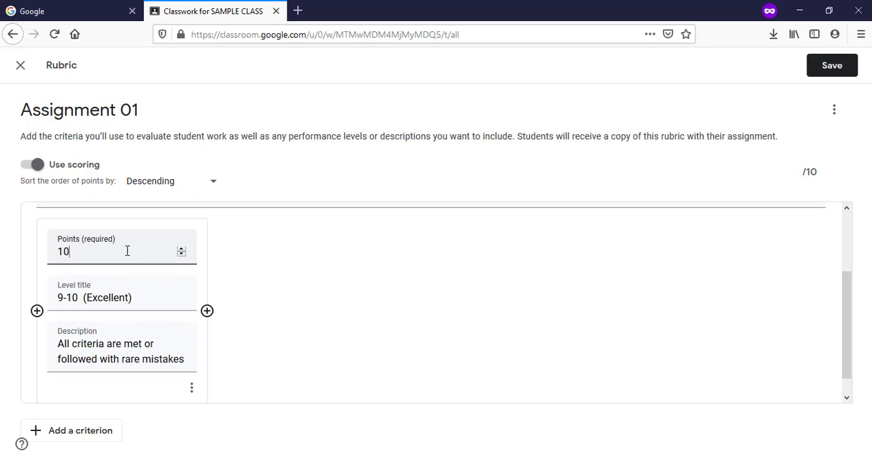
pyautogui.click(145, 297)
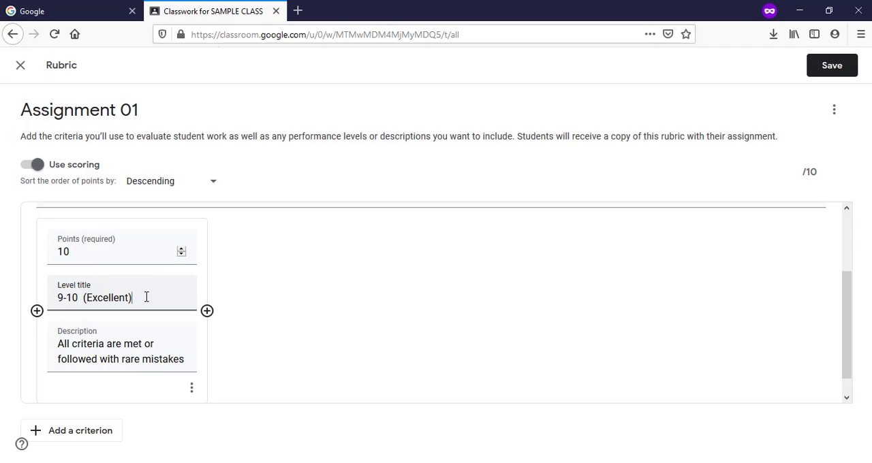
# Step: Add four described levels: 8 points "7-8 (Good)", 6 points "5-6 (Fair)", 4 points "3-4 (Poor)" and 2 points "0-2 (No effort)"
pyautogui.scroll(2, 257, 369)
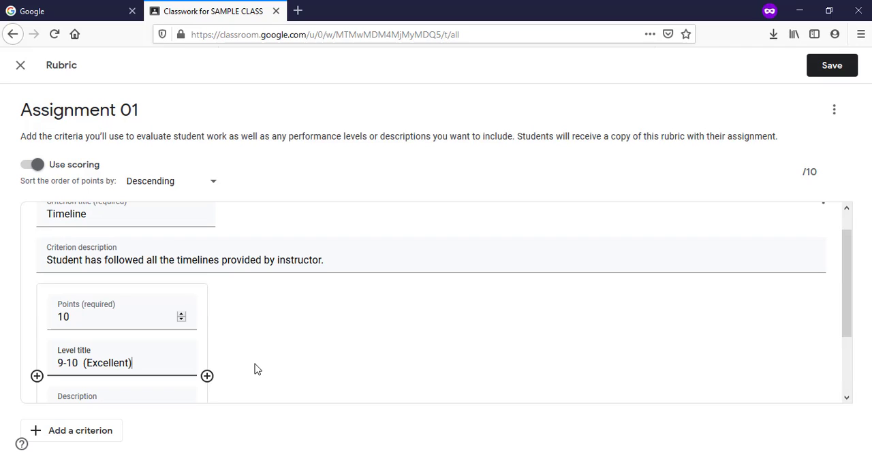
pyautogui.click(209, 379)
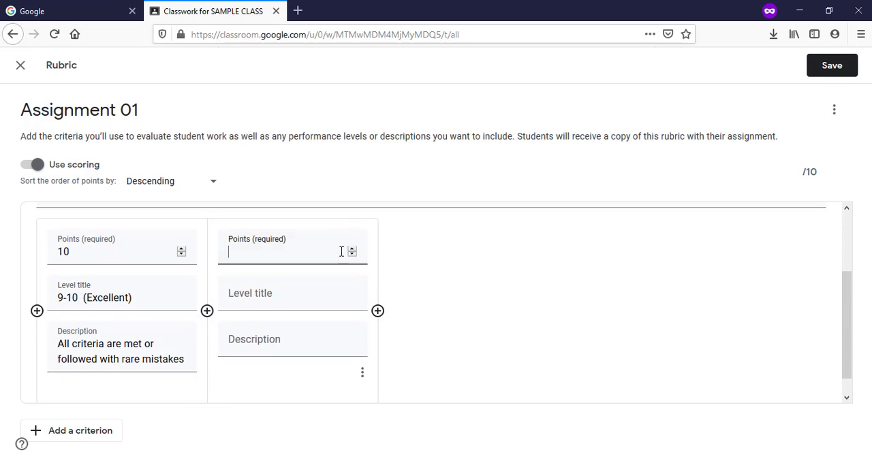
pyautogui.click(378, 311)
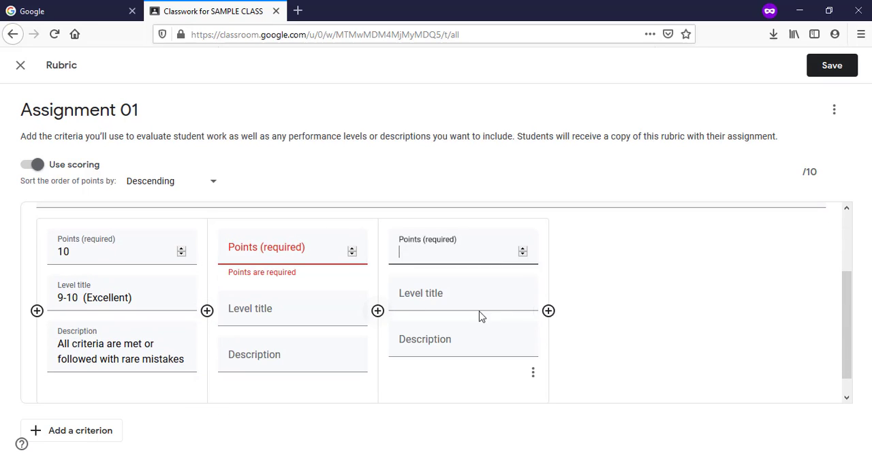
pyautogui.click(548, 311)
pyautogui.click(718, 311)
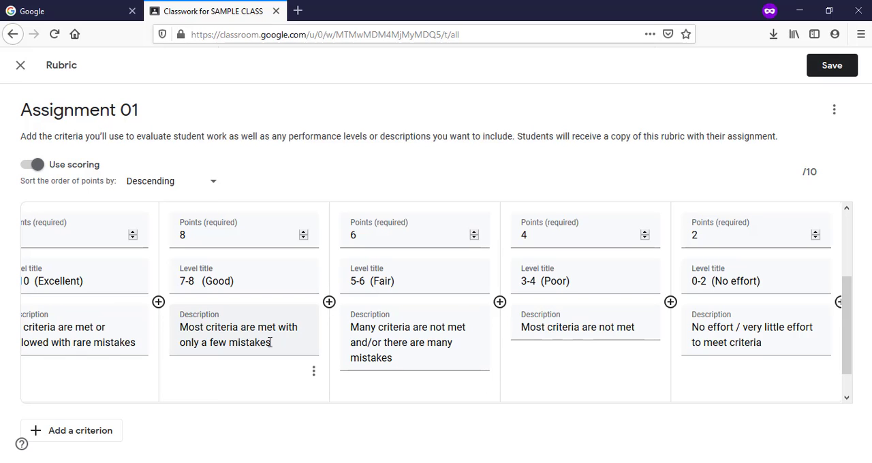
pyautogui.scroll(2, 279, 340)
pyautogui.scroll(-3, 202, 306)
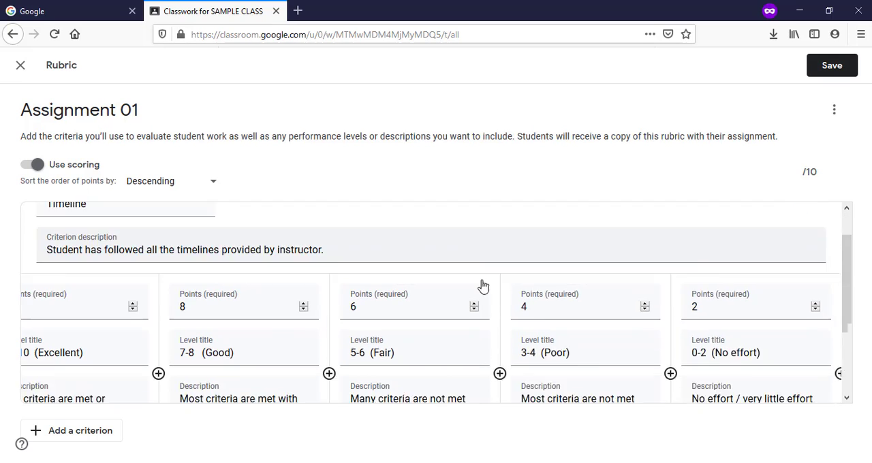
pyautogui.scroll(2, 363, 280)
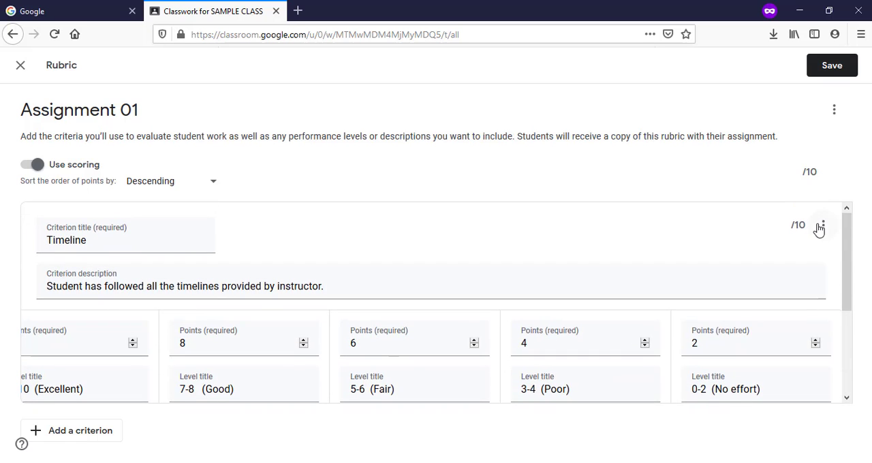
# Step: Add a blank second criterion to the rubric and delete it
pyautogui.scroll(-2, 222, 300)
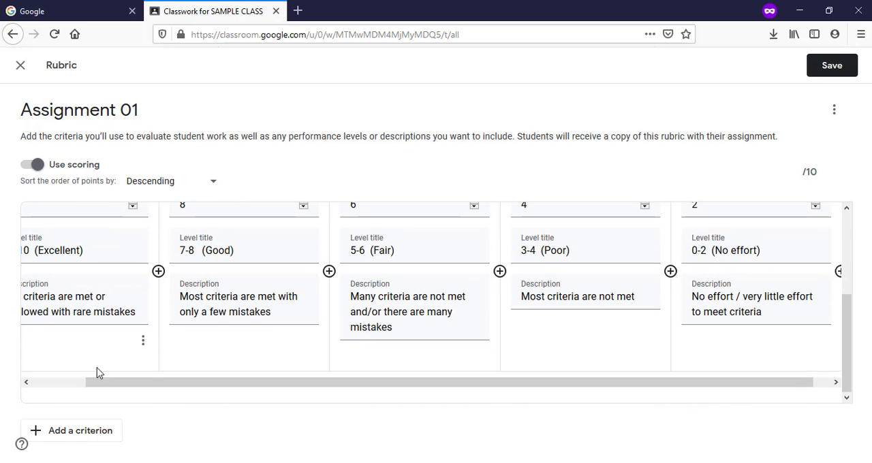
pyautogui.click(69, 434)
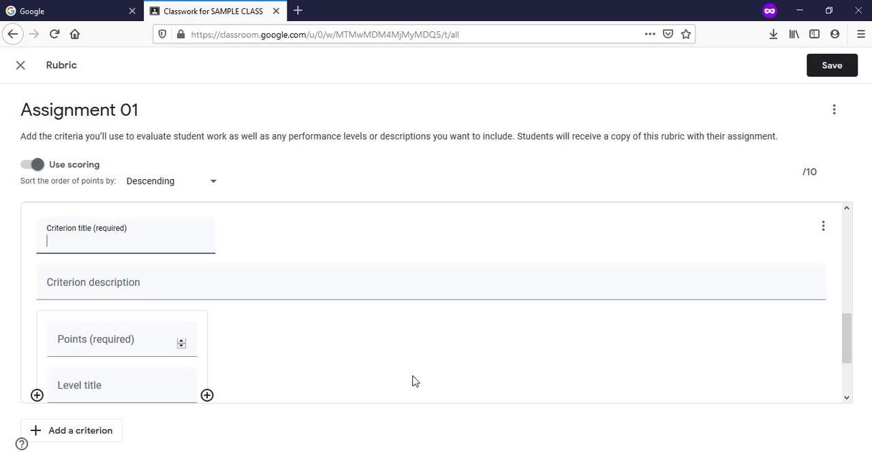
pyautogui.scroll(3, 355, 335)
pyautogui.scroll(-2, 750, 346)
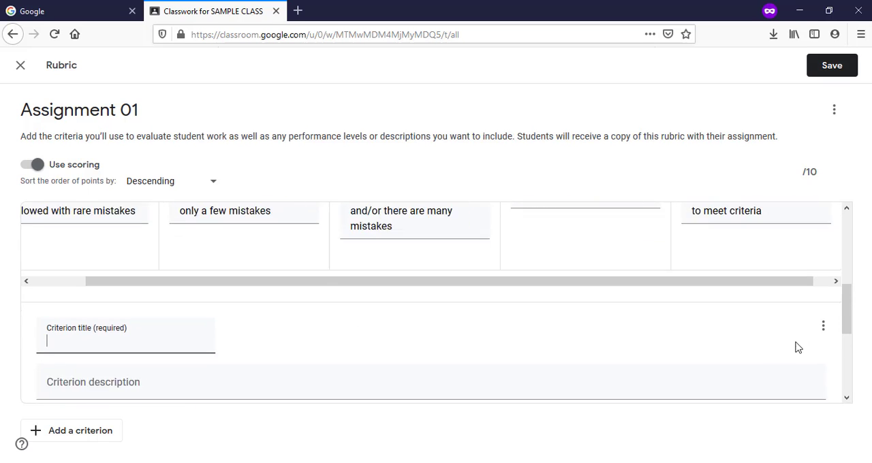
pyautogui.click(823, 291)
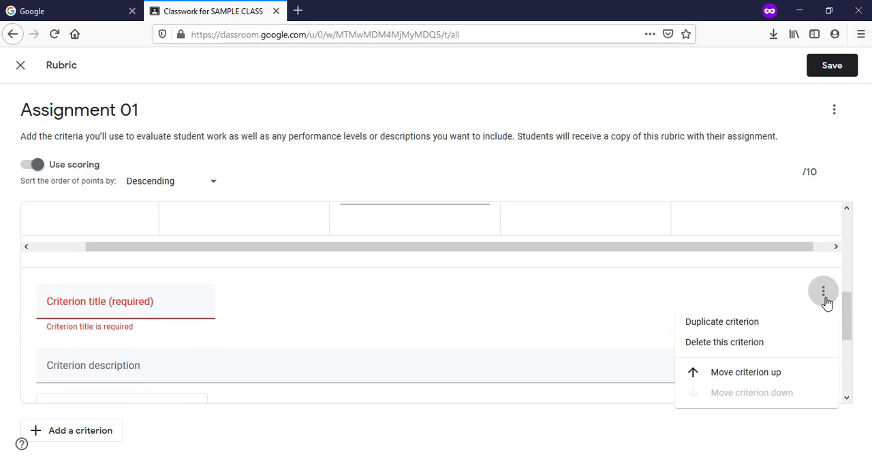
pyautogui.click(762, 344)
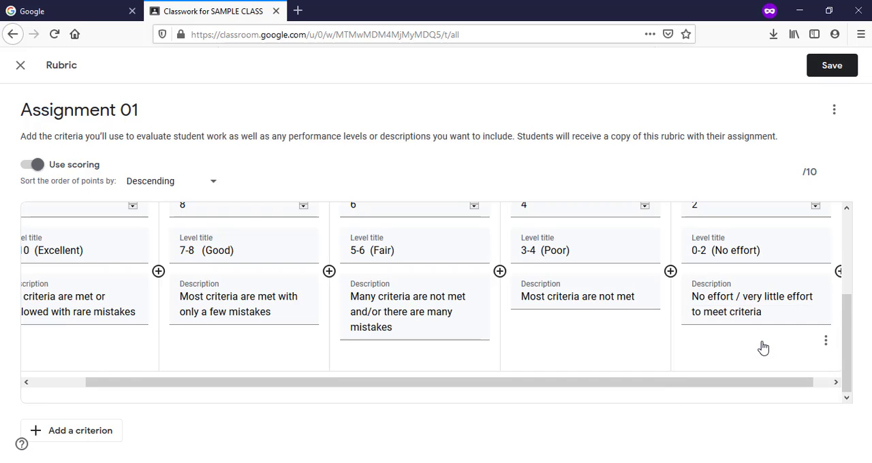
# Step: Duplicate the Timeline criterion with its levels, look over the copy and delete it
pyautogui.scroll(3, 640, 351)
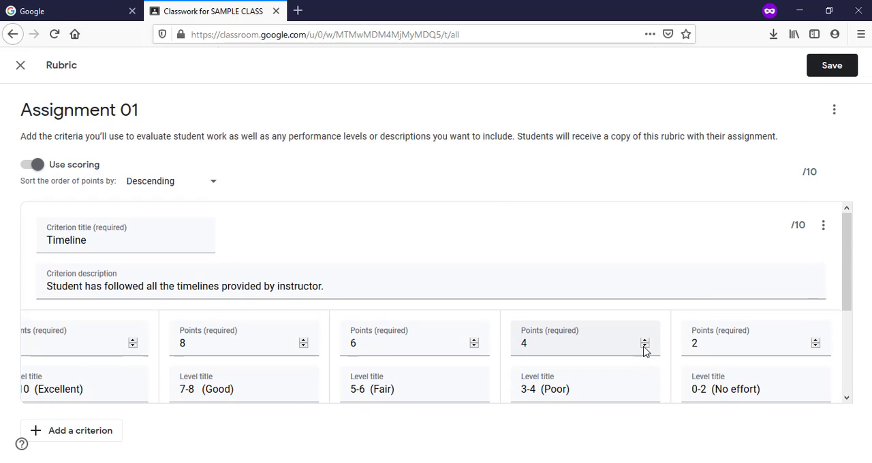
pyautogui.click(824, 227)
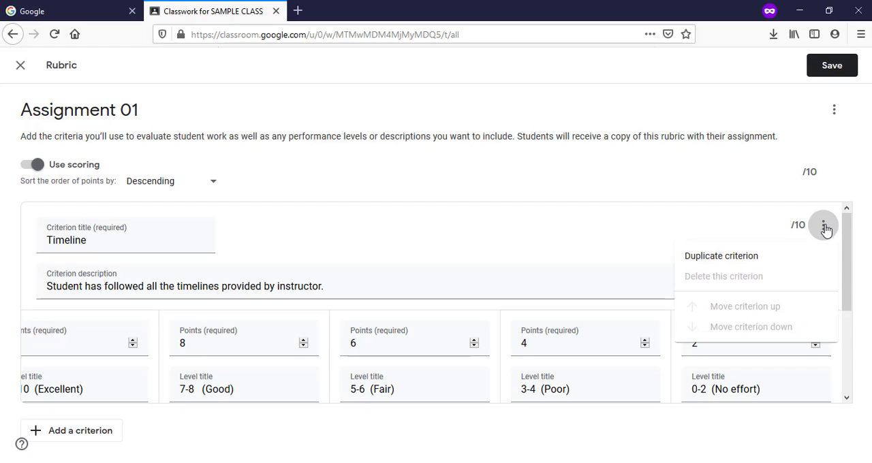
pyautogui.click(774, 263)
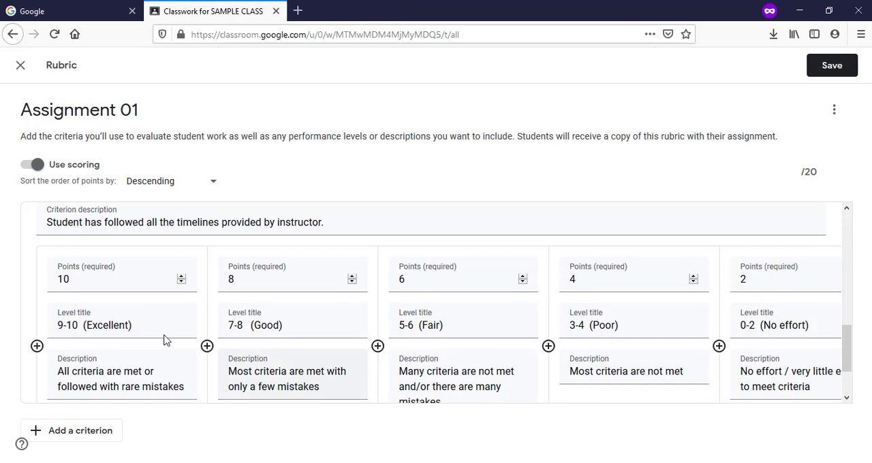
pyautogui.click(106, 387)
pyautogui.scroll(3, 241, 326)
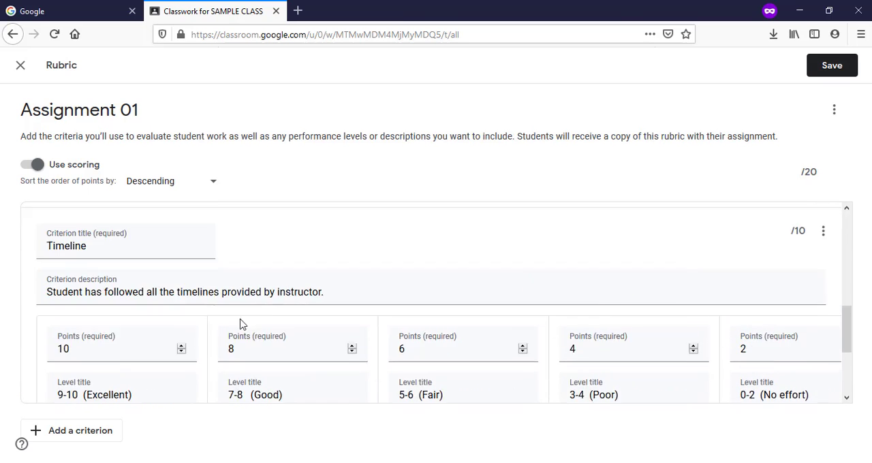
pyautogui.click(124, 265)
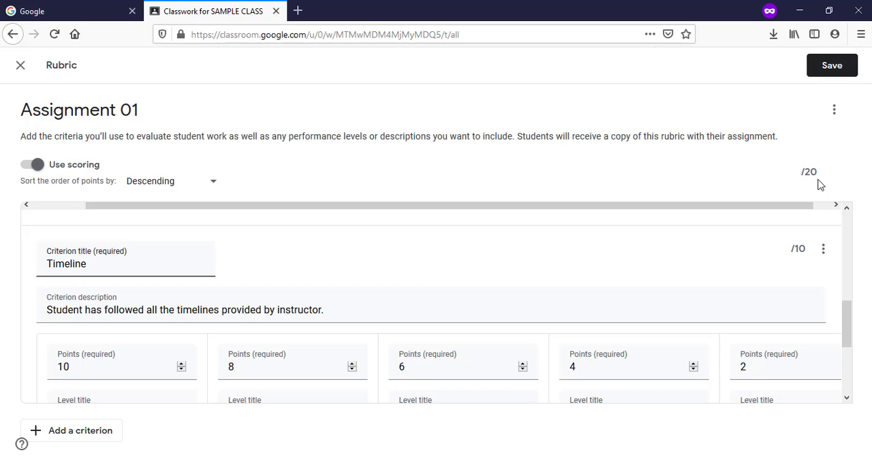
pyautogui.click(823, 249)
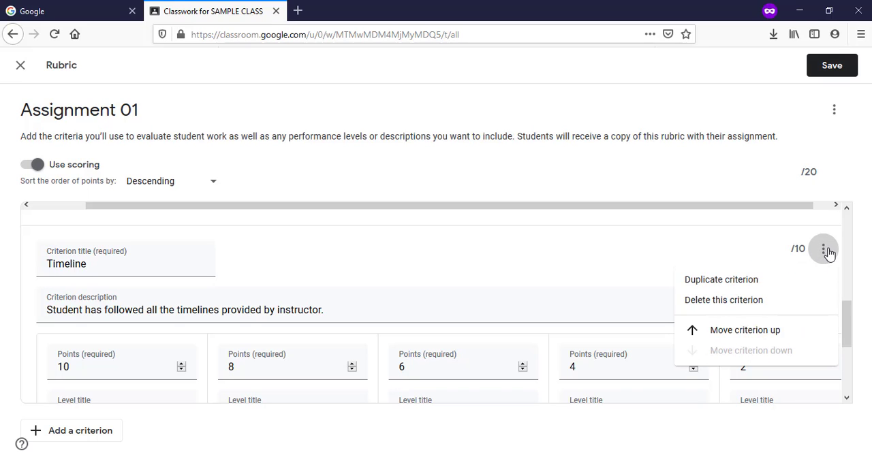
pyautogui.click(743, 308)
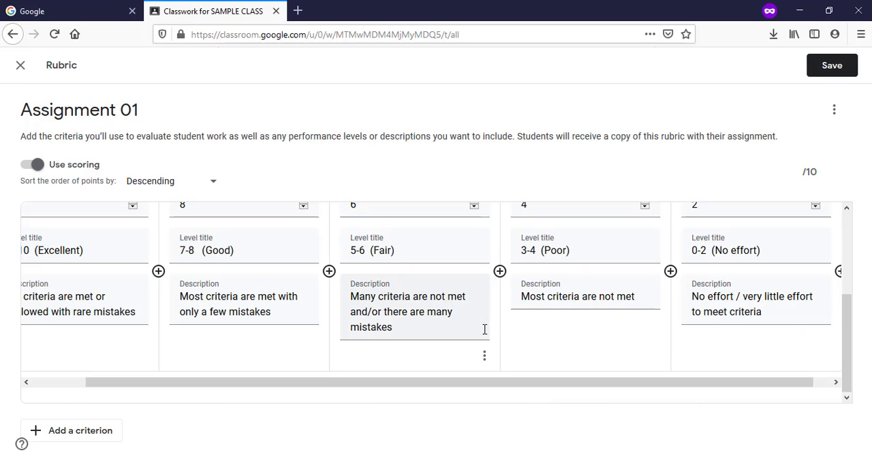
# Step: Save the rubric and assign Assignment 01 to the class
pyautogui.scroll(3, 486, 331)
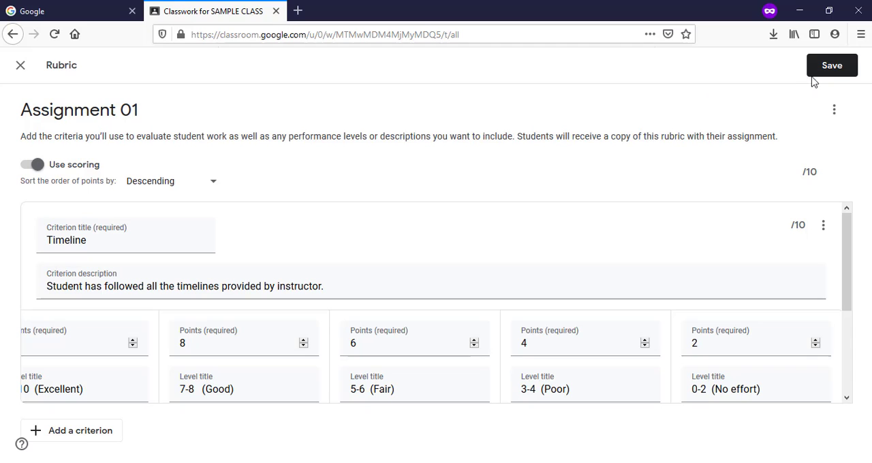
pyautogui.click(838, 75)
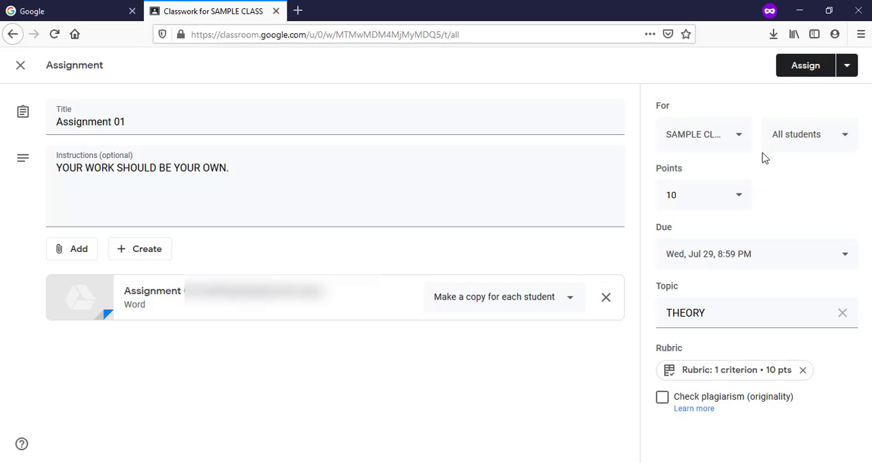
pyautogui.click(807, 68)
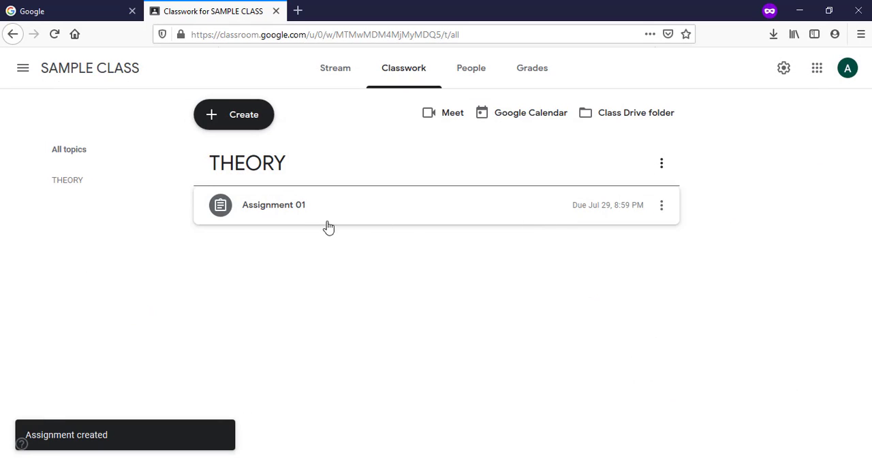
# Step: Expand Assignment 01, view its student work page and return to the classwork list
pyautogui.click(310, 212)
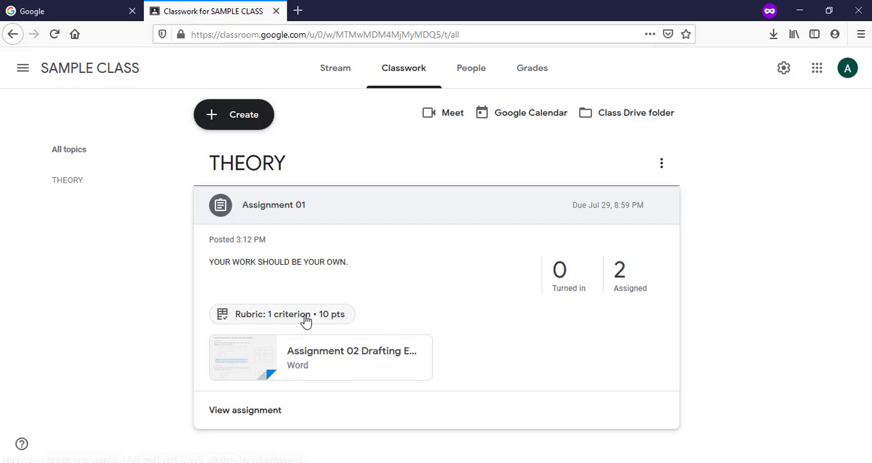
pyautogui.click(251, 413)
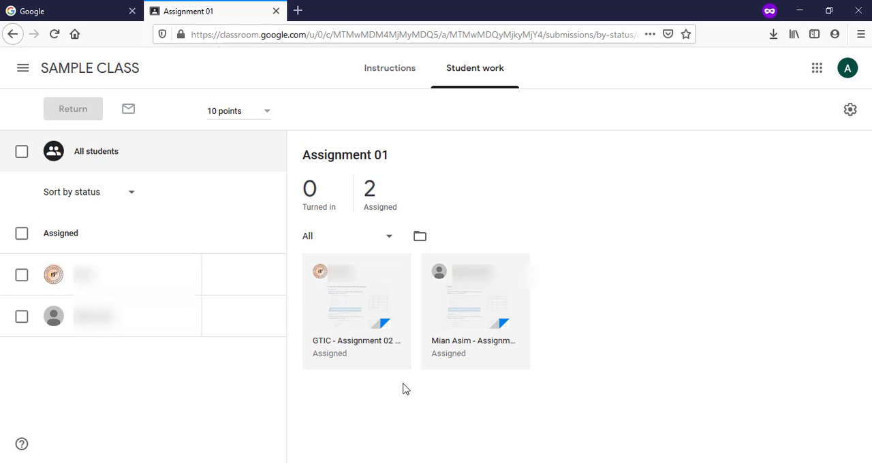
pyautogui.click(13, 34)
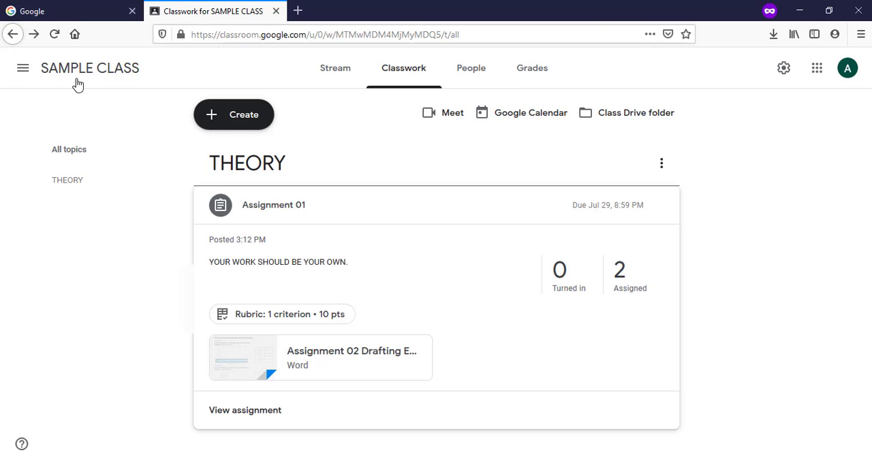
# Step: Edit the posted assignment's title to Assignment-01 and save the change
pyautogui.click(662, 164)
pyautogui.click(706, 210)
pyautogui.click(663, 207)
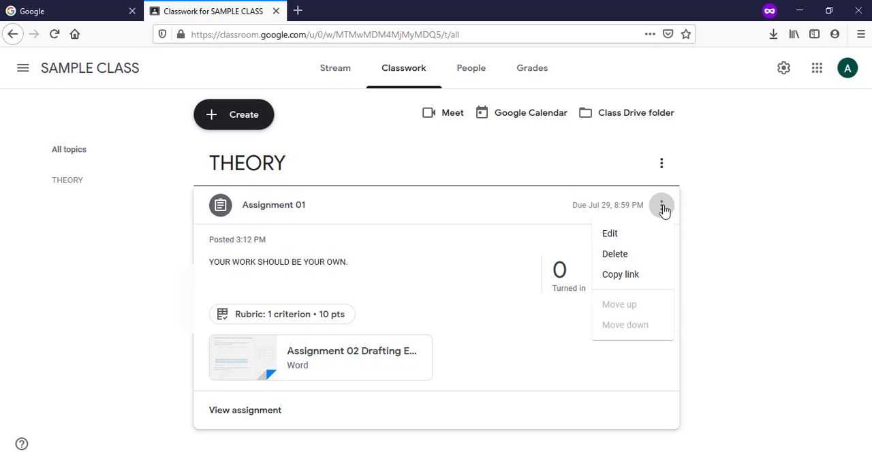
pyautogui.click(632, 237)
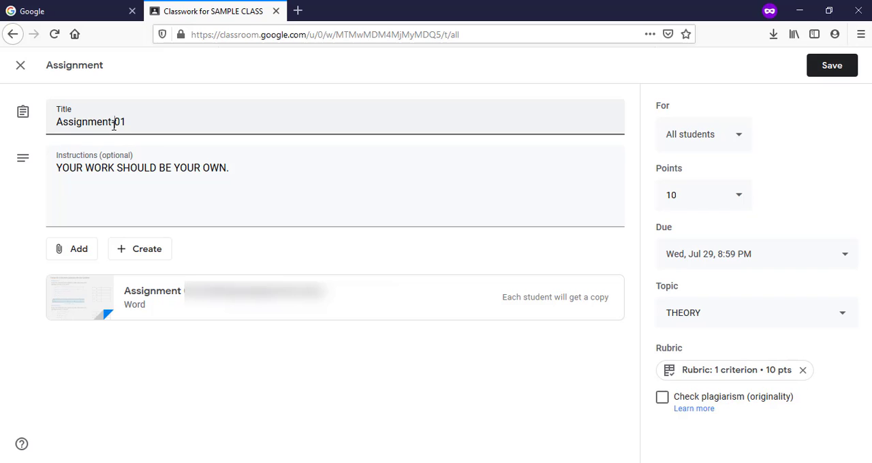
pyautogui.click(842, 71)
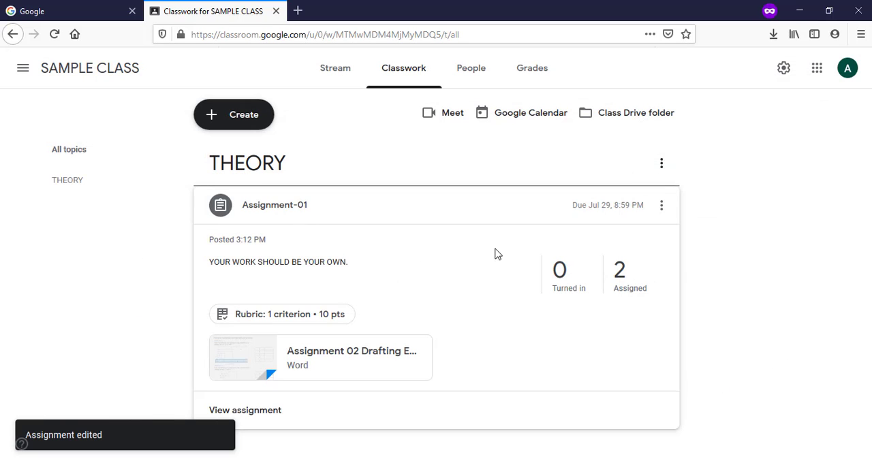
# Step: Collapse the Assignment-01 details and look over the options available for the THEORY topic
pyautogui.click(336, 216)
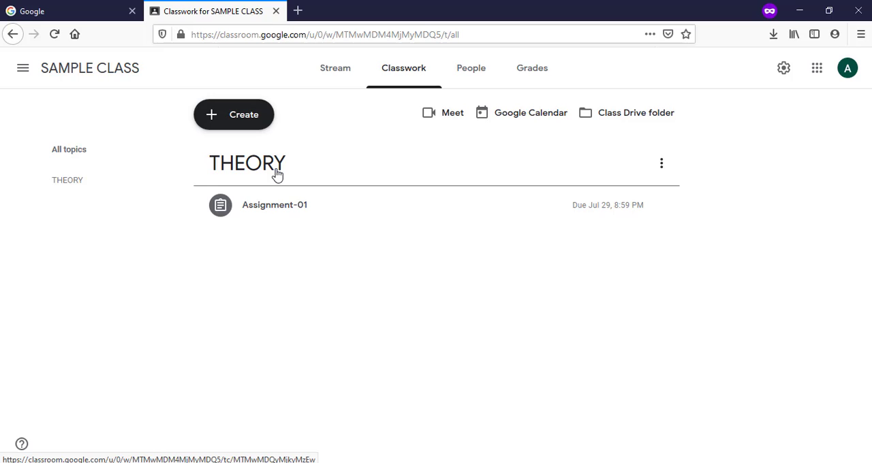
pyautogui.click(661, 163)
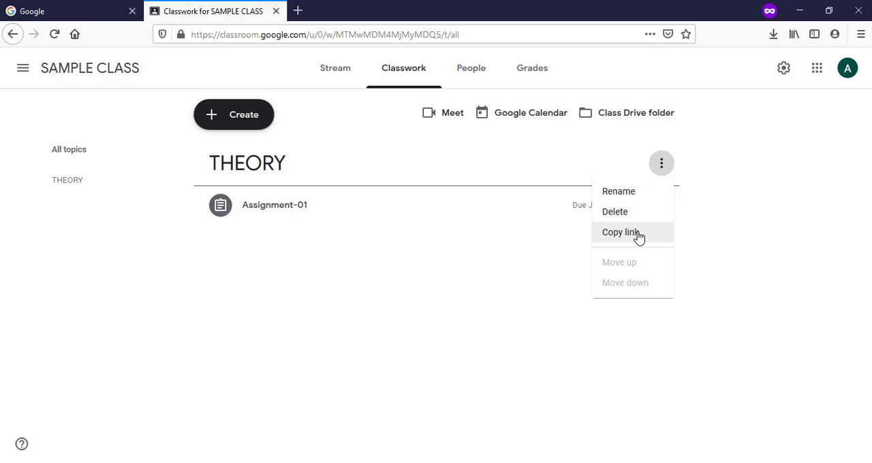
pyautogui.click(252, 140)
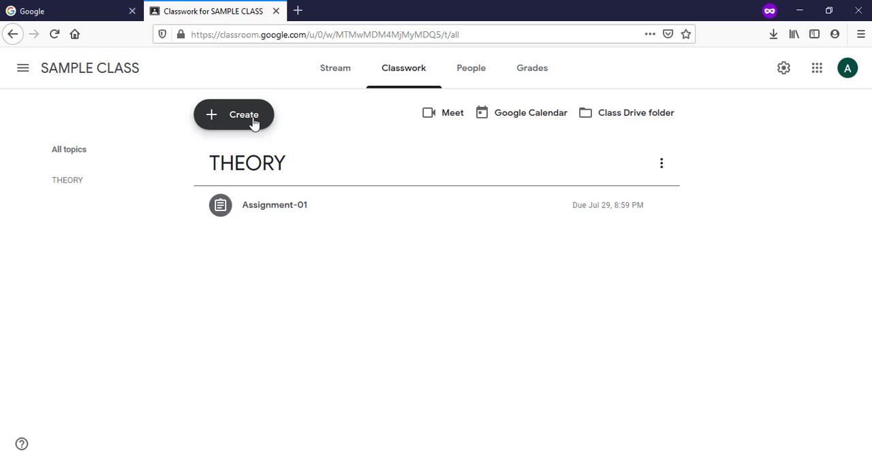
# Step: Add a classwork topic named Lab and move the THEORY topic up above it
pyautogui.click(254, 122)
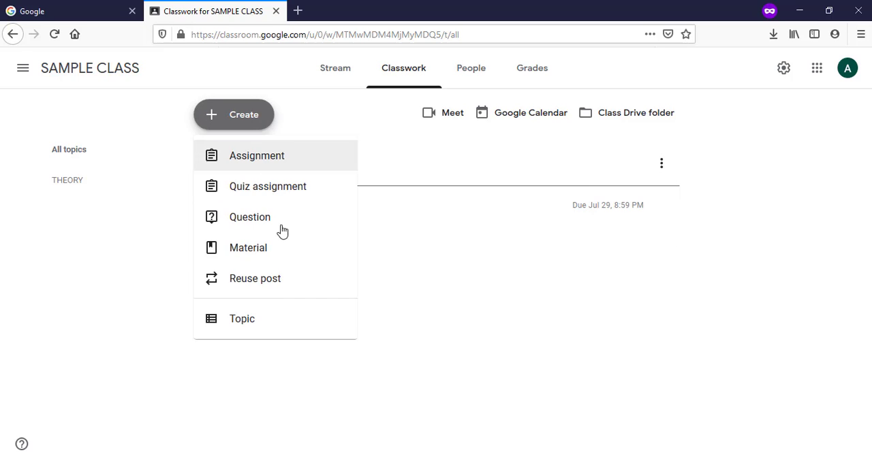
pyautogui.click(250, 326)
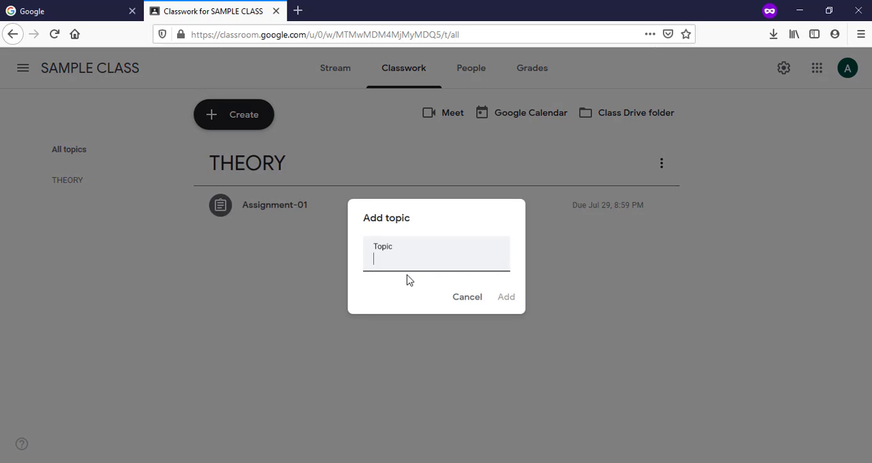
pyautogui.write('Lab')
pyautogui.click(508, 299)
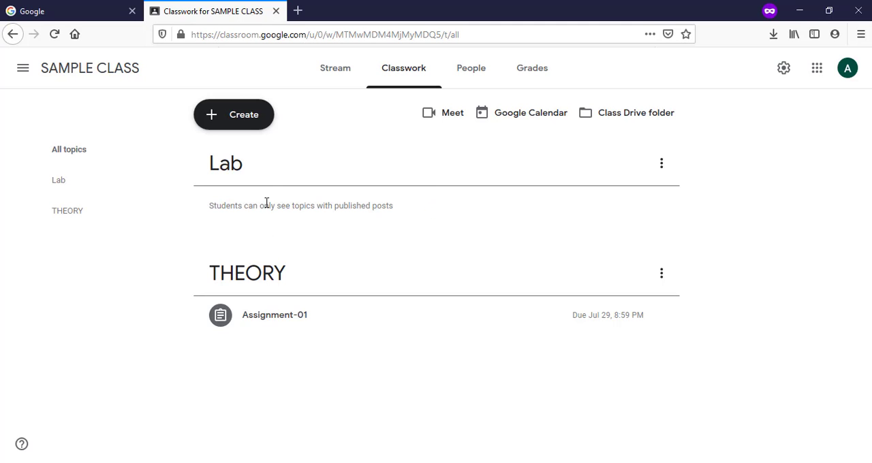
pyautogui.click(661, 274)
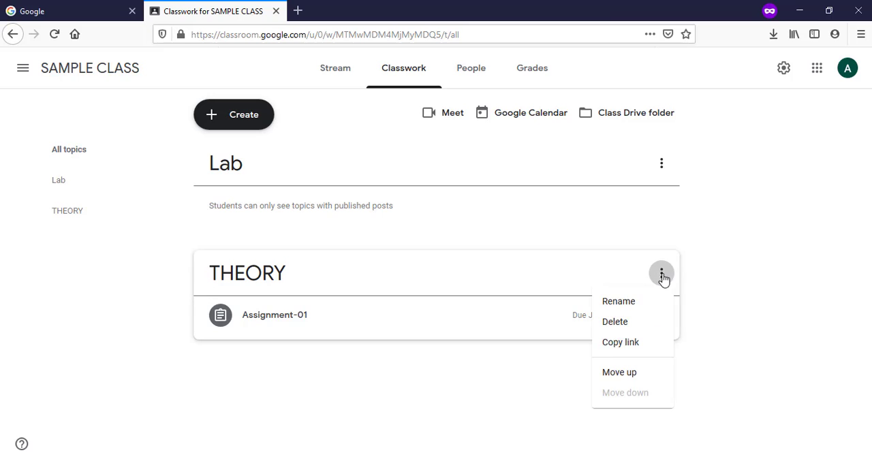
pyautogui.click(634, 374)
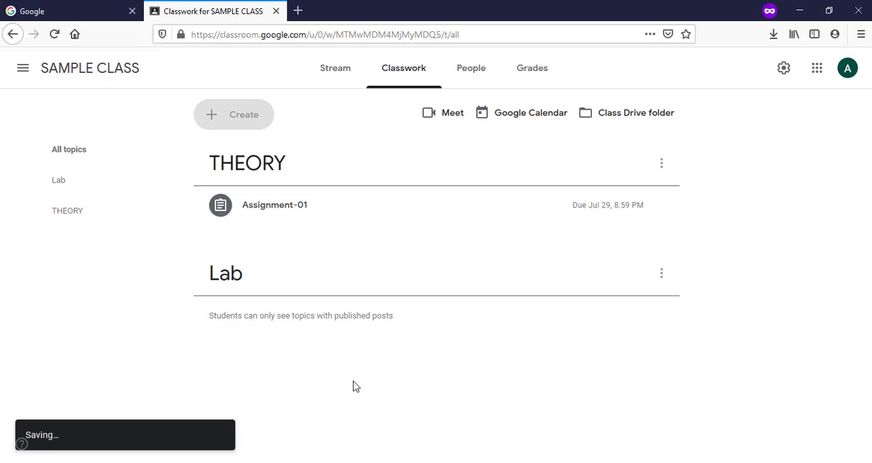